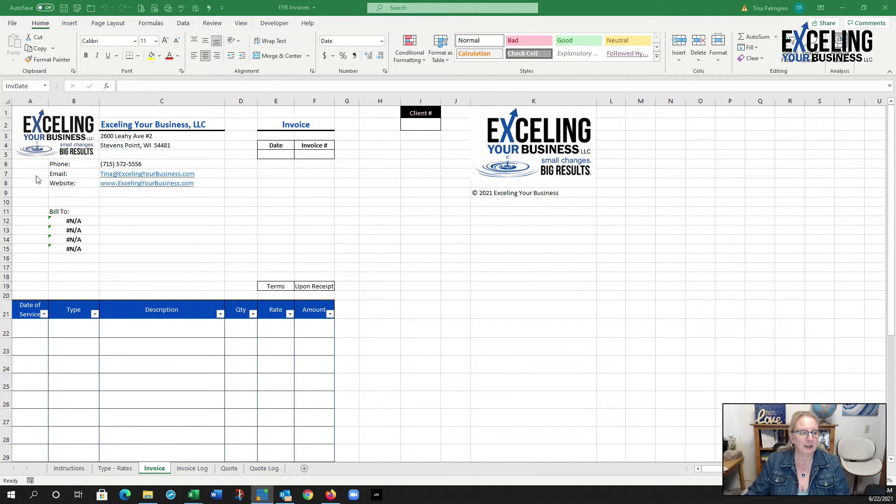
Look over the Instructions, Type - Rates, Invoice and Invoice Log sheets before filling the invoice
{"action": "left_click", "coordinate": [71, 471]}
{"action": "left_click", "coordinate": [69, 469]}
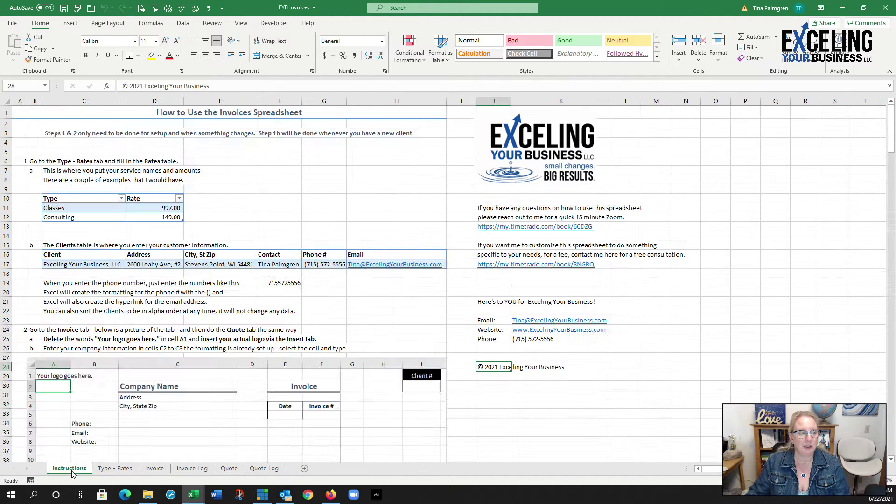
{"action": "scroll", "coordinate": [345, 264], "scroll_direction": "down", "scroll_amount": 6}
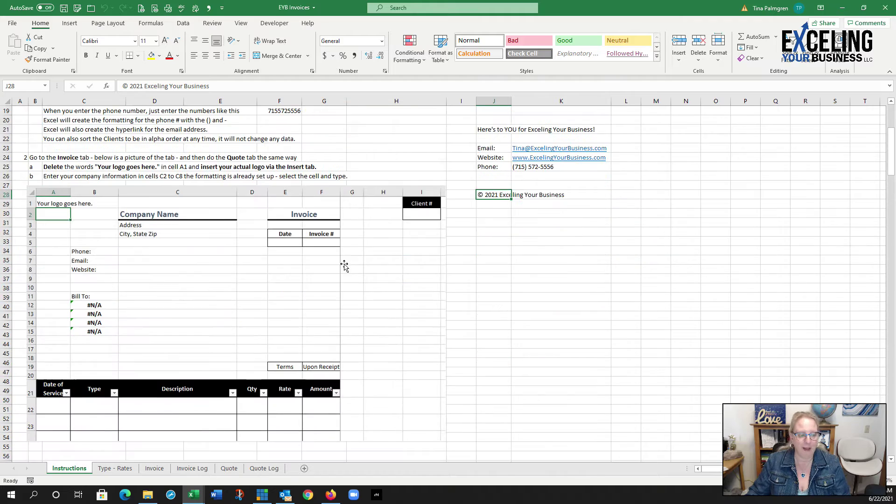
{"action": "scroll", "coordinate": [330, 304], "scroll_direction": "up", "scroll_amount": 7}
{"action": "left_click", "coordinate": [118, 471]}
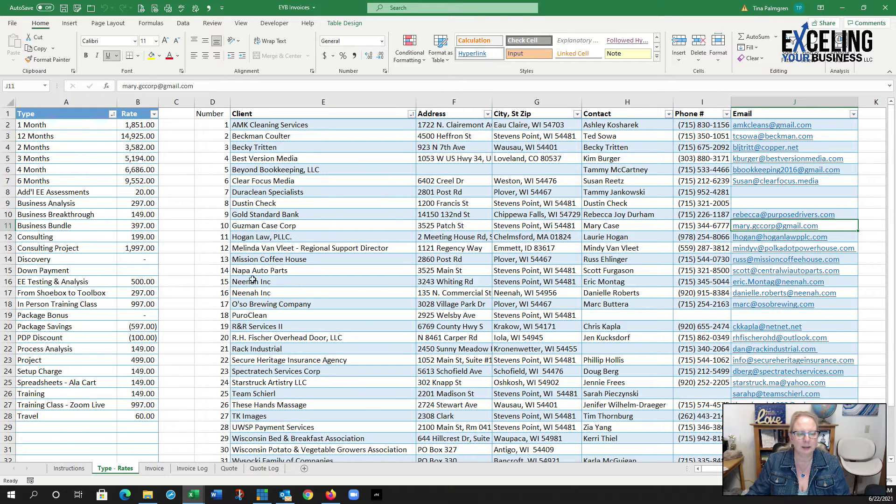
{"action": "left_click", "coordinate": [154, 470]}
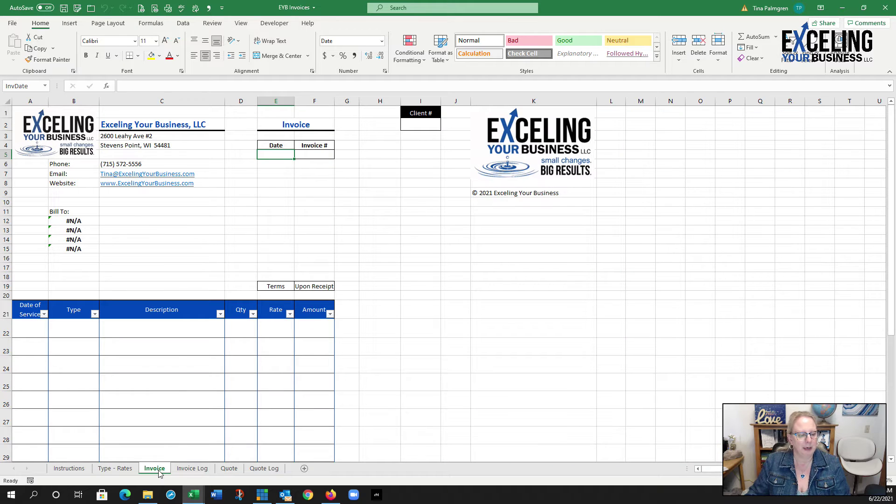
{"action": "left_click", "coordinate": [190, 471]}
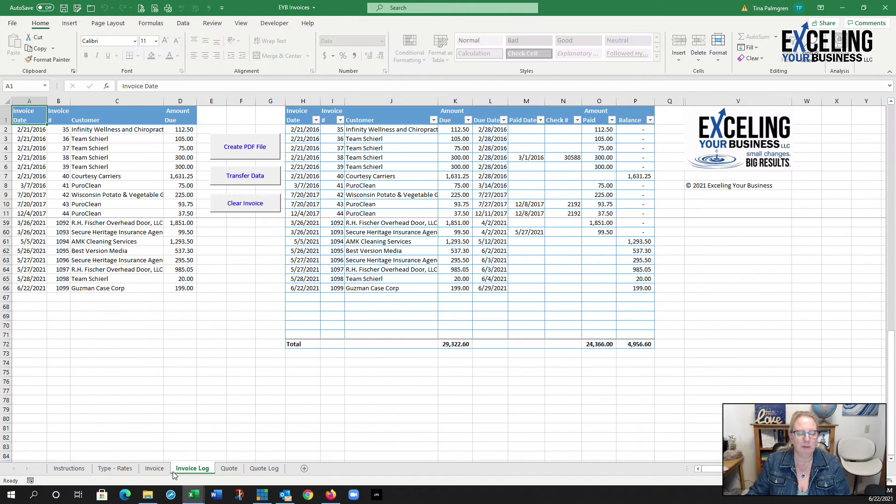
{"action": "left_click", "coordinate": [120, 471]}
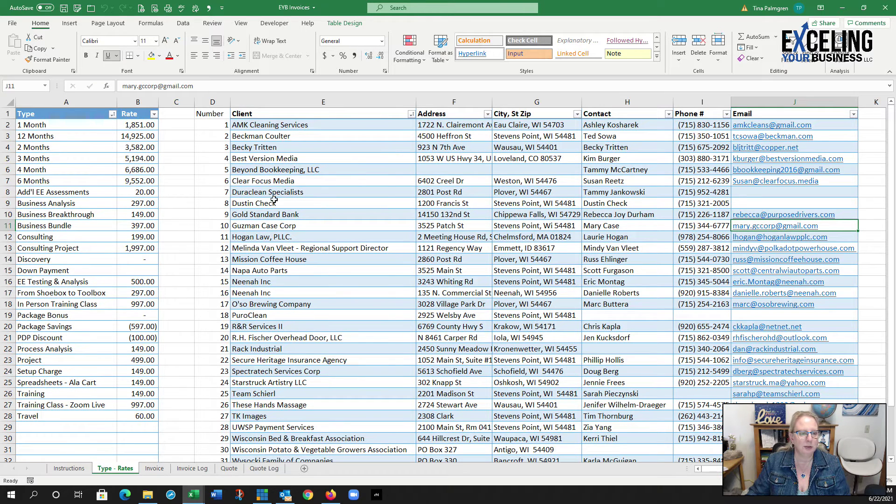
{"action": "left_click", "coordinate": [156, 469]}
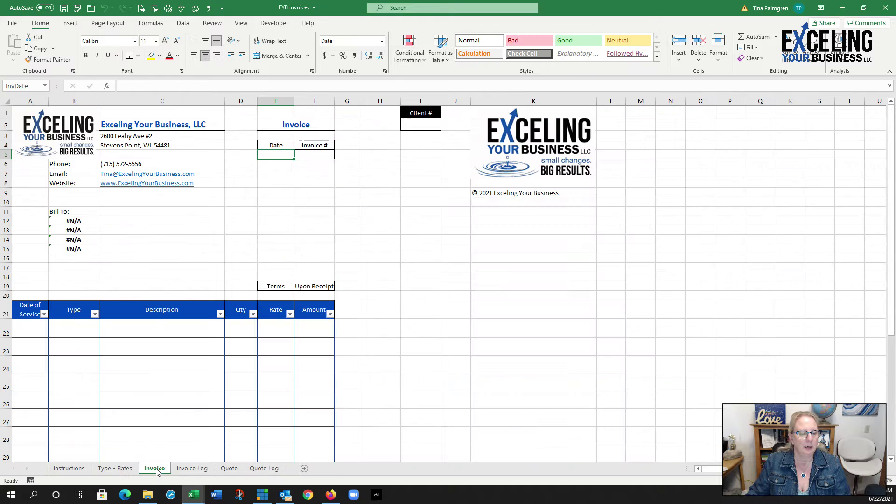
Enter client 7 in Client # and 6/22/2021 as the invoice date
{"action": "left_click", "coordinate": [421, 125]}
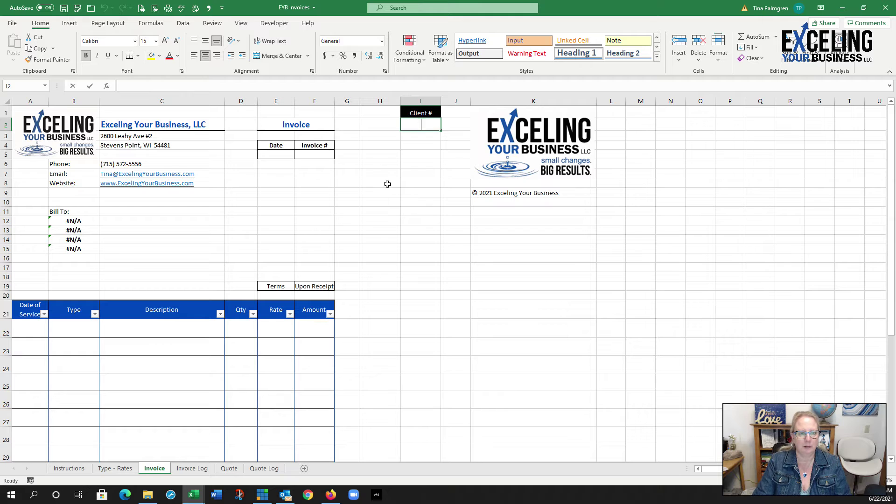
{"action": "type", "text": "7"}
{"action": "key", "text": "Return"}
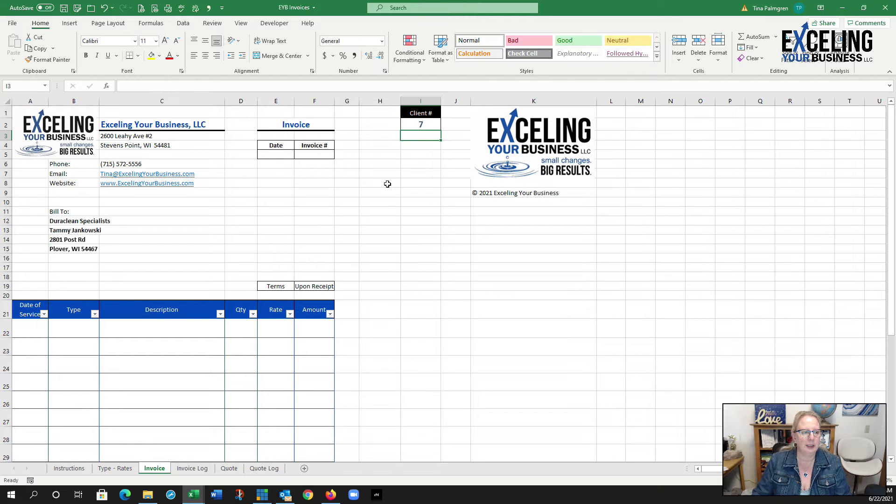
{"action": "left_click", "coordinate": [284, 155]}
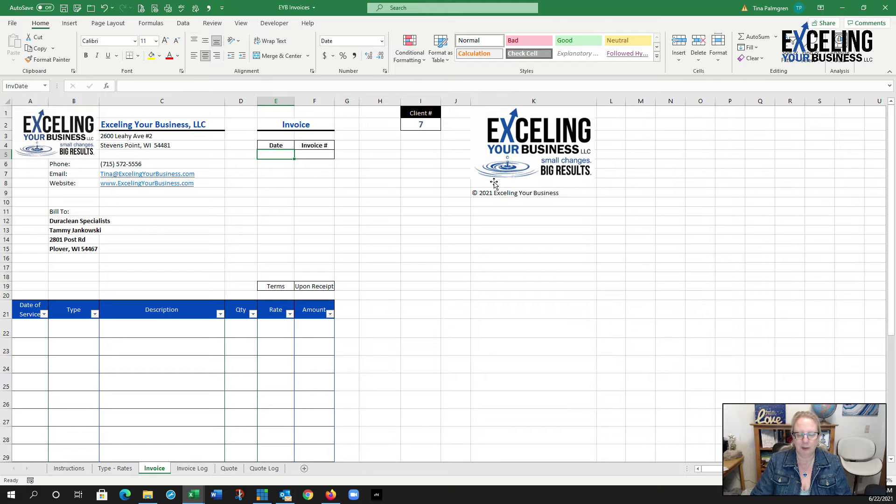
{"action": "type", "text": "6/2"}
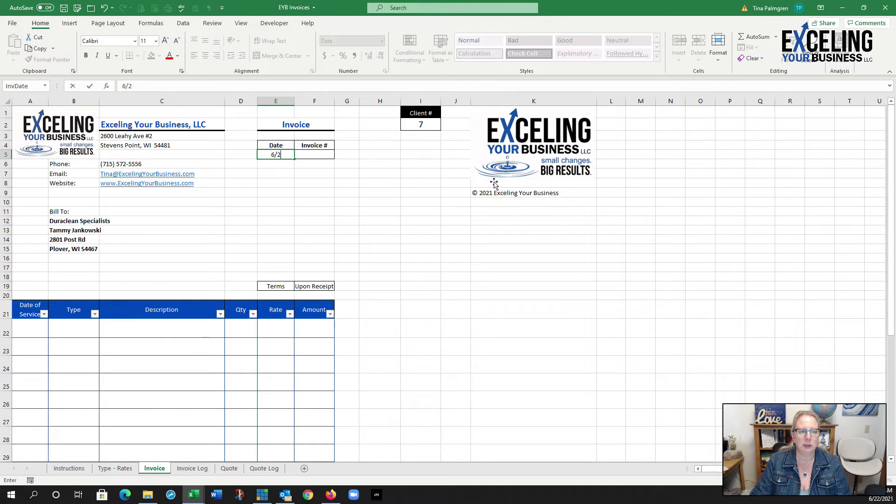
{"action": "type", "text": "2"}
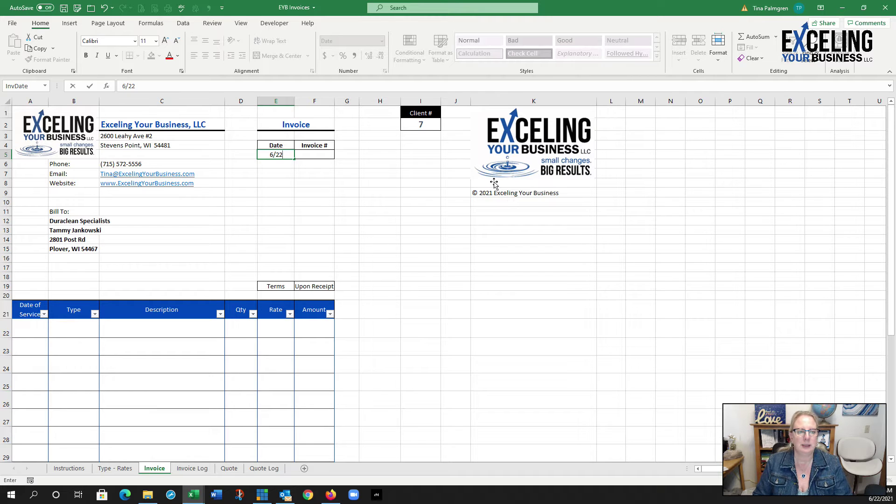
{"action": "key", "text": "Tab"}
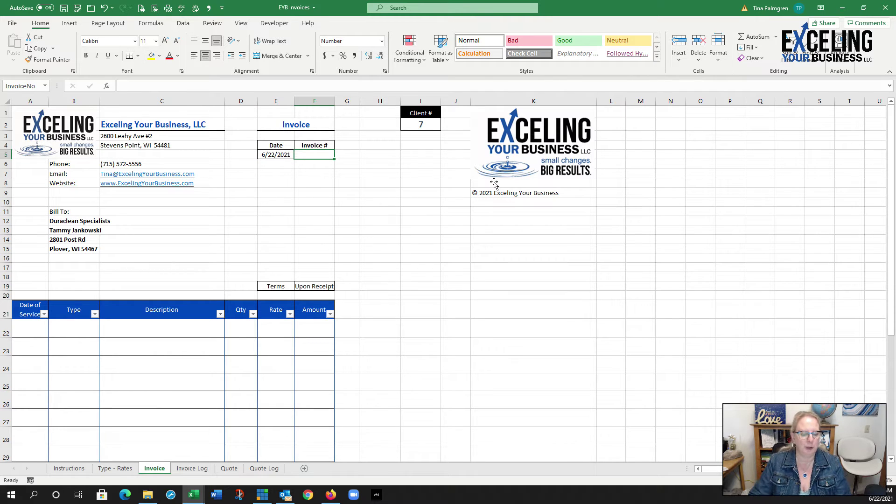
Check earlier invoice numbers in the Invoice Log, then enter 2000 as the invoice number
{"action": "left_click", "coordinate": [192, 468]}
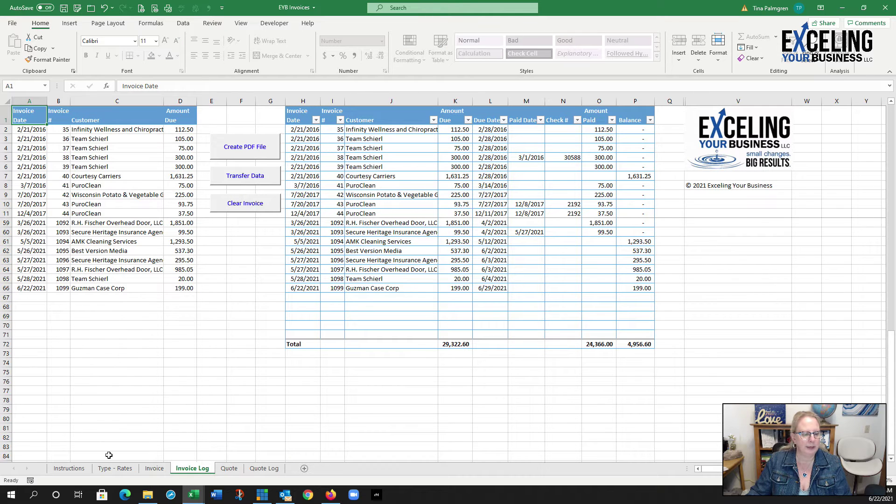
{"action": "left_click", "coordinate": [154, 468]}
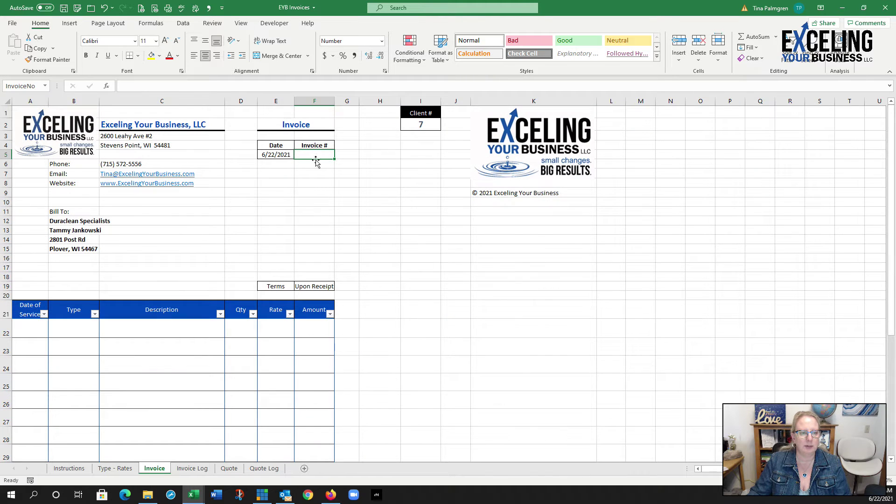
{"action": "type", "text": "2000"}
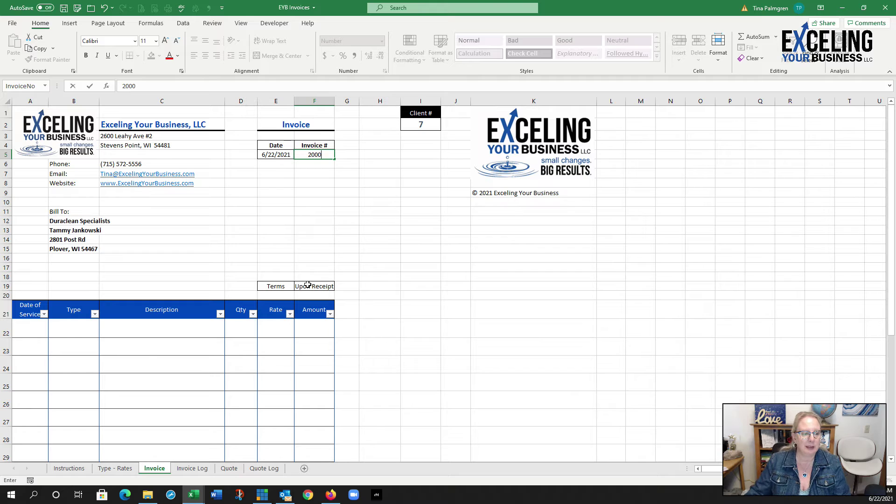
Add a 5/28/2021 Consulting line described 'Update spreadsheet pricing' with quantity 1
{"action": "left_click", "coordinate": [29, 330]}
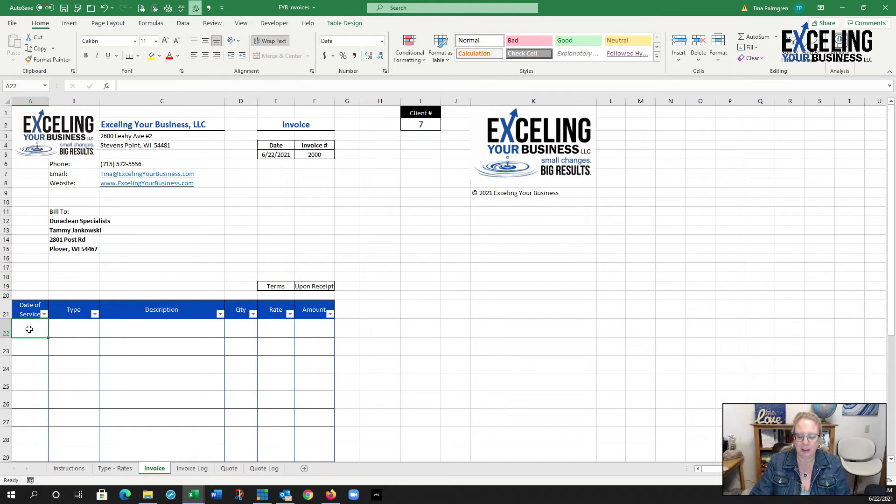
{"action": "type", "text": "5/28"}
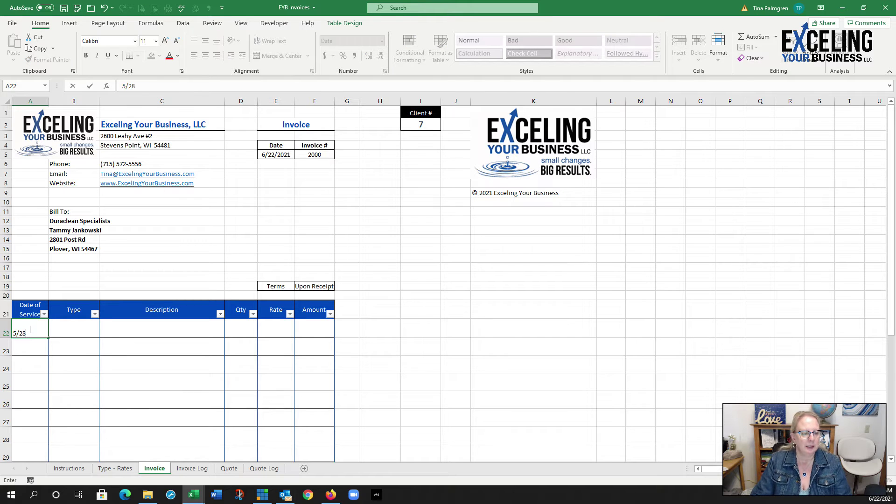
{"action": "key", "text": "Tab"}
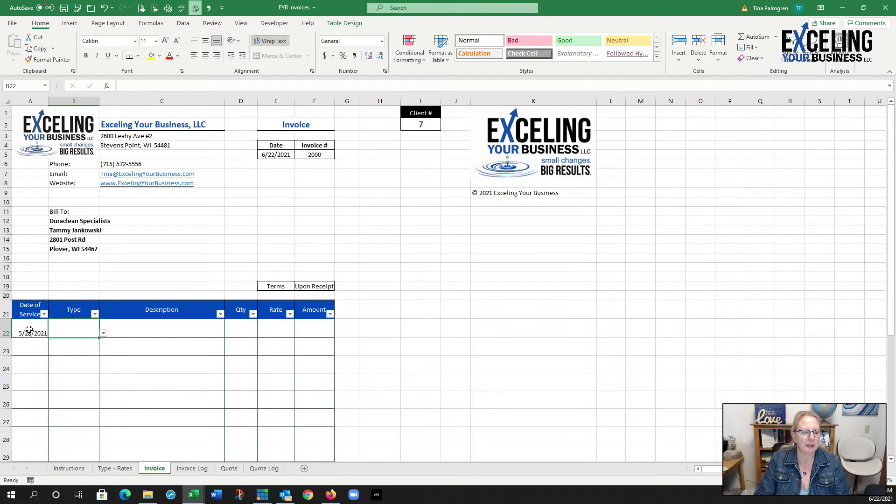
{"action": "left_click", "coordinate": [103, 334]}
{"action": "scroll", "coordinate": [100, 372], "scroll_direction": "up", "scroll_amount": 5}
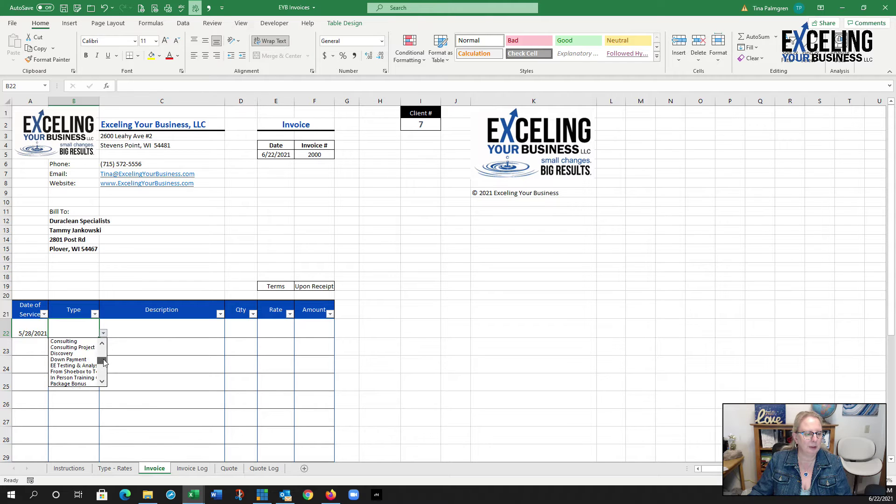
{"action": "left_click", "coordinate": [64, 347]}
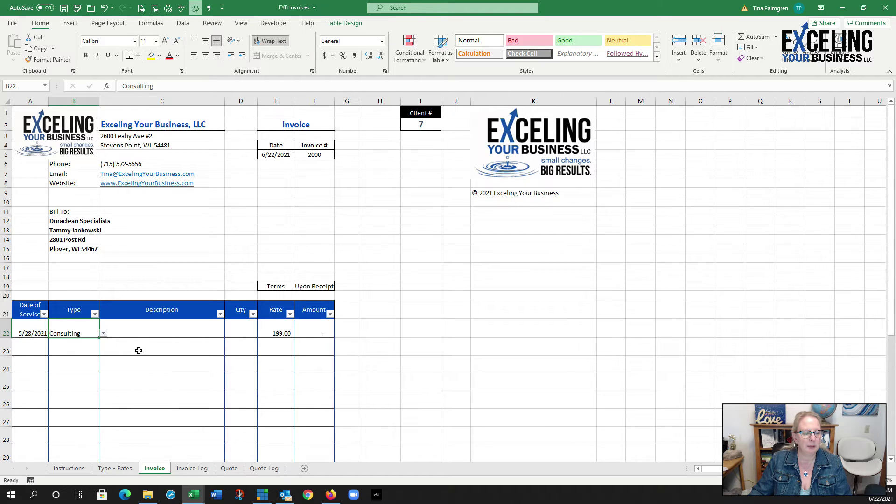
{"action": "left_click", "coordinate": [167, 333]}
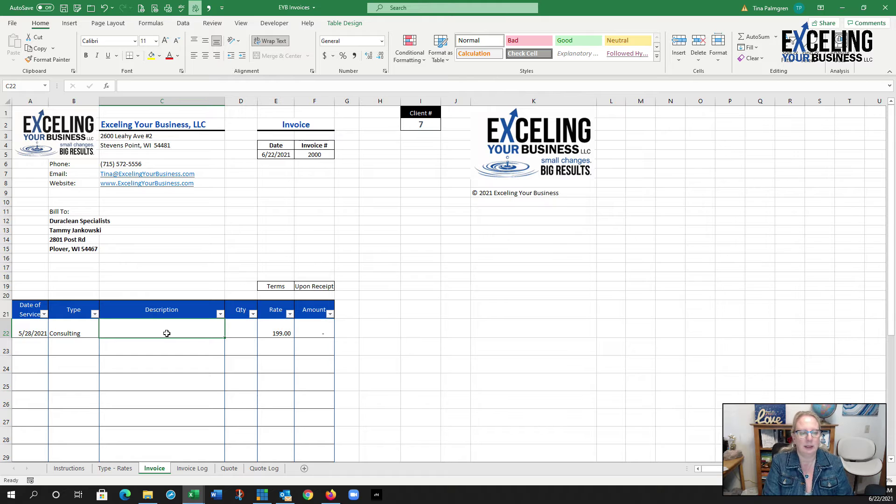
{"action": "type", "text": "U"}
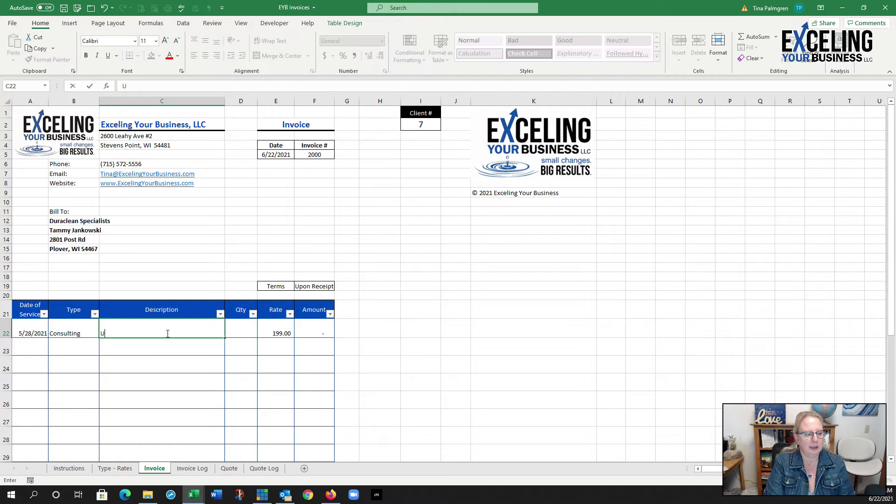
{"action": "type", "text": "pdate s"}
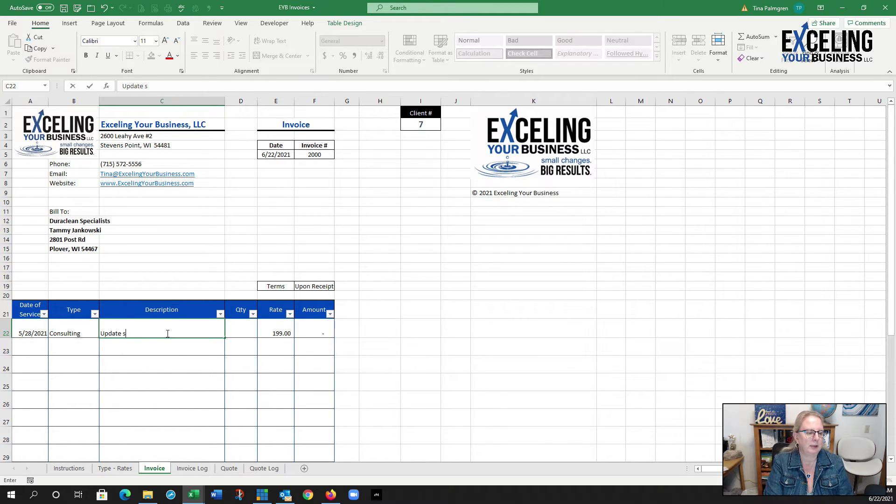
{"action": "type", "text": "preadsheet pri"}
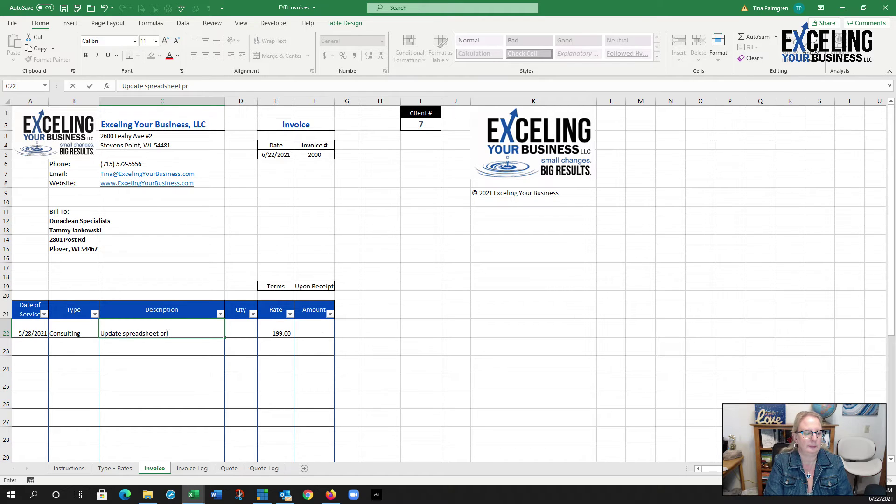
{"action": "type", "text": "cing"}
{"action": "key", "text": "Tab"}
{"action": "type", "text": "1"}
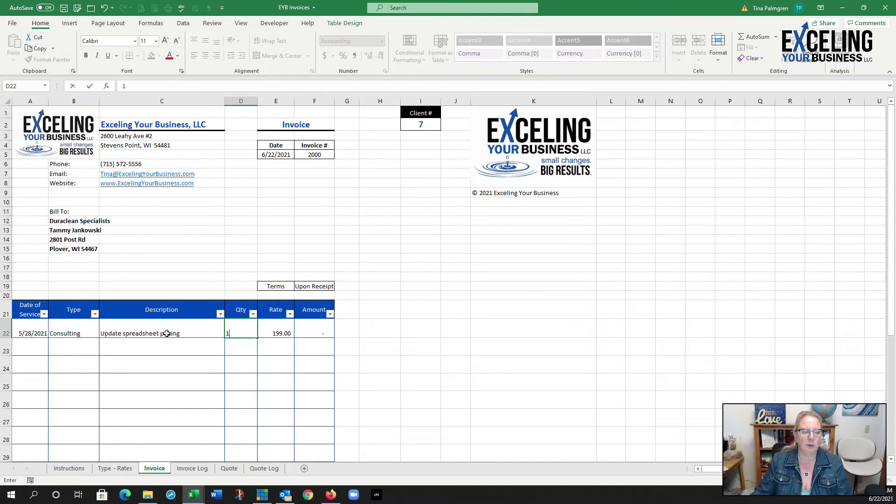
{"action": "key", "text": "Return"}
Try a Travel line with quantity 2, undo it, then go to the Invoice Log sheet
{"action": "scroll", "coordinate": [280, 366], "scroll_direction": "down", "scroll_amount": 3}
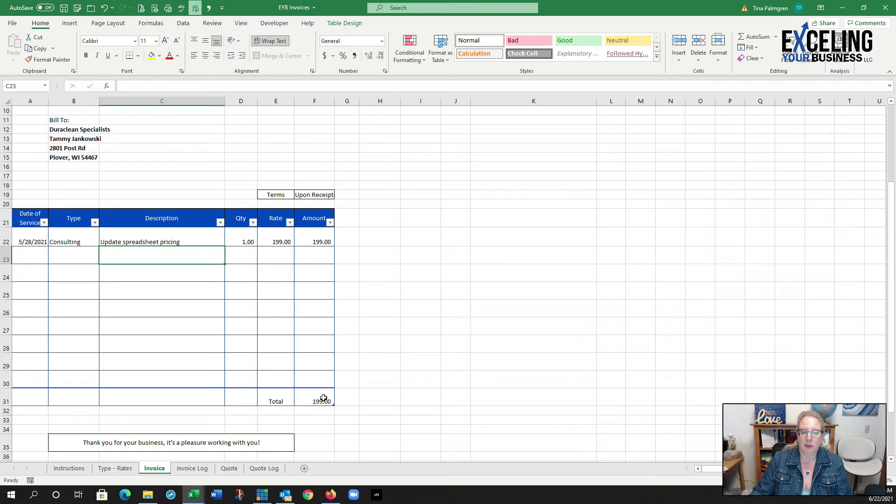
{"action": "left_click", "coordinate": [75, 277]}
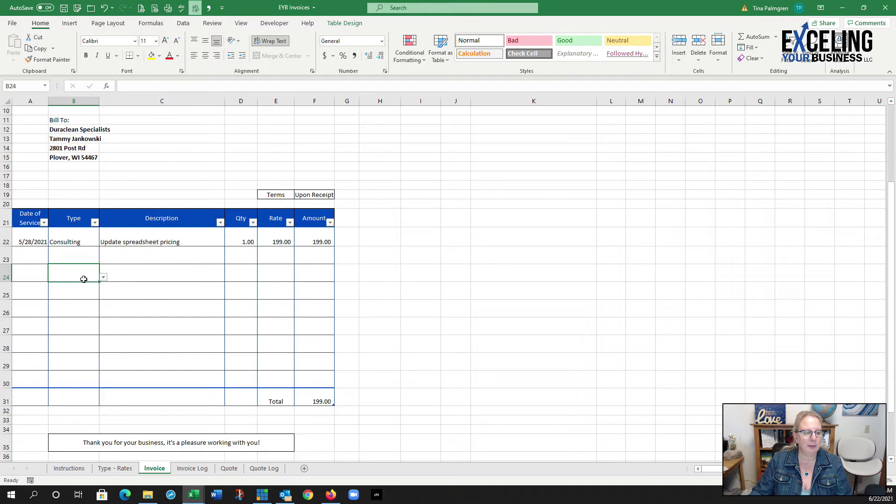
{"action": "left_click", "coordinate": [103, 277]}
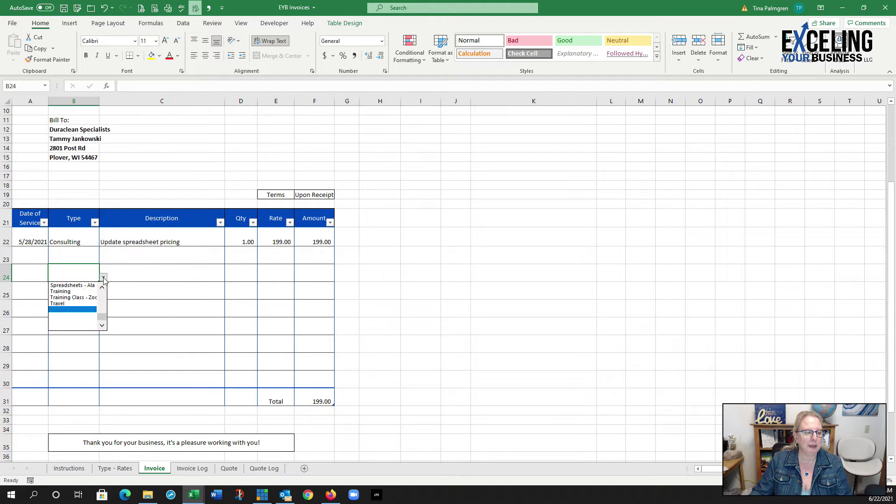
{"action": "left_click", "coordinate": [60, 304]}
{"action": "left_click", "coordinate": [248, 274]}
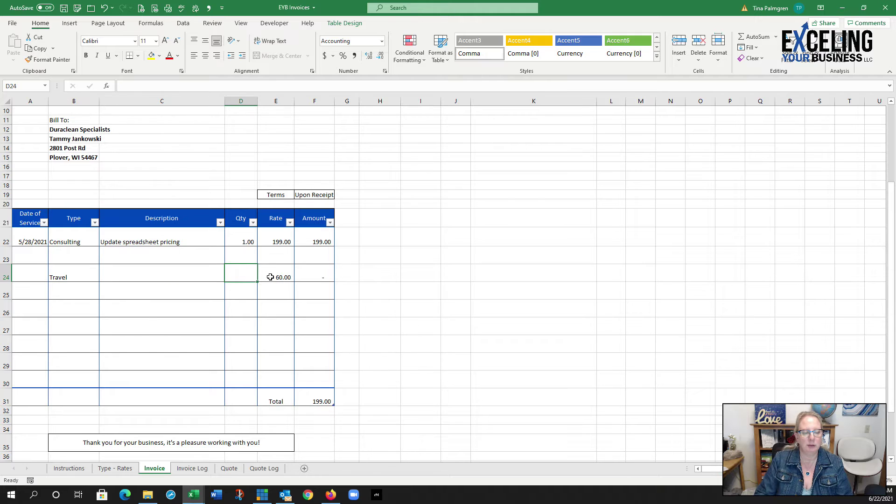
{"action": "type", "text": "2"}
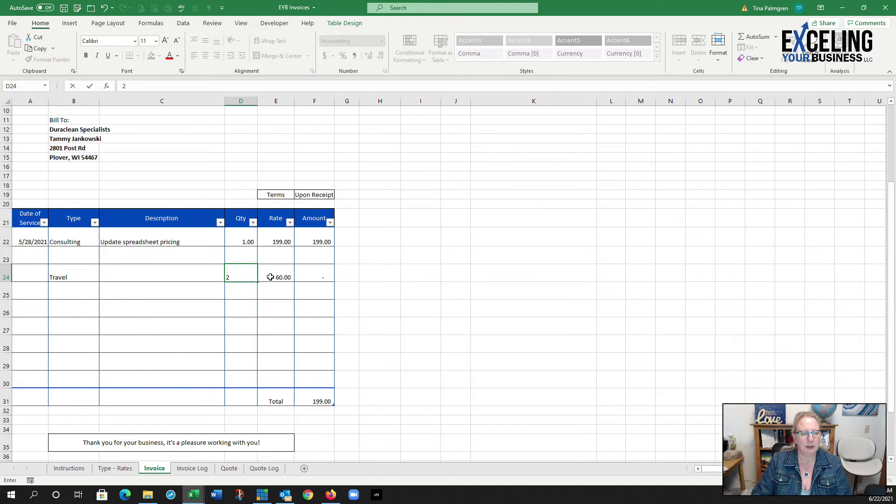
{"action": "key", "text": "Return"}
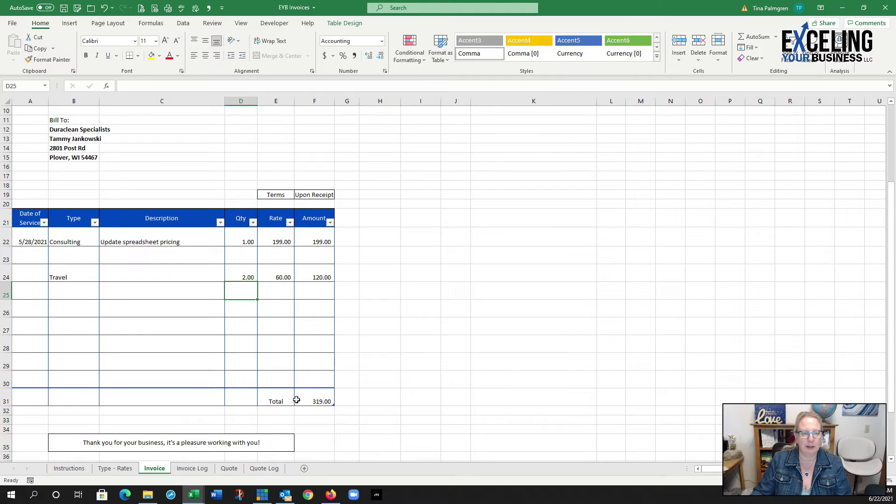
{"action": "scroll", "coordinate": [297, 383], "scroll_direction": "up", "scroll_amount": 3}
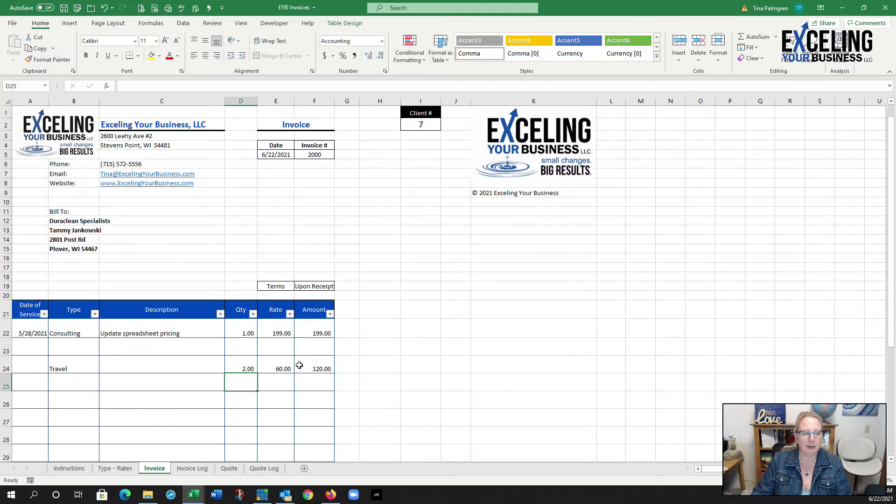
{"action": "left_click", "coordinate": [104, 8]}
{"action": "left_click", "coordinate": [103, 8]}
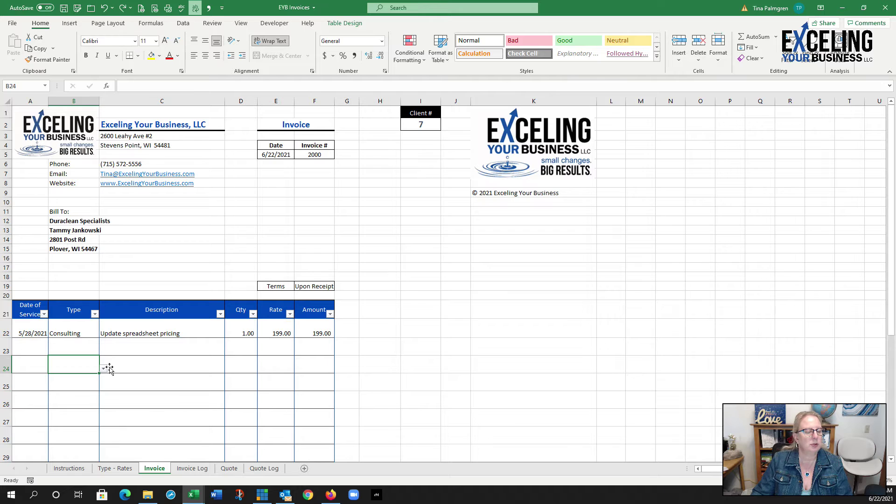
{"action": "scroll", "coordinate": [128, 380], "scroll_direction": "down", "scroll_amount": 4}
{"action": "scroll", "coordinate": [128, 383], "scroll_direction": "up", "scroll_amount": 3}
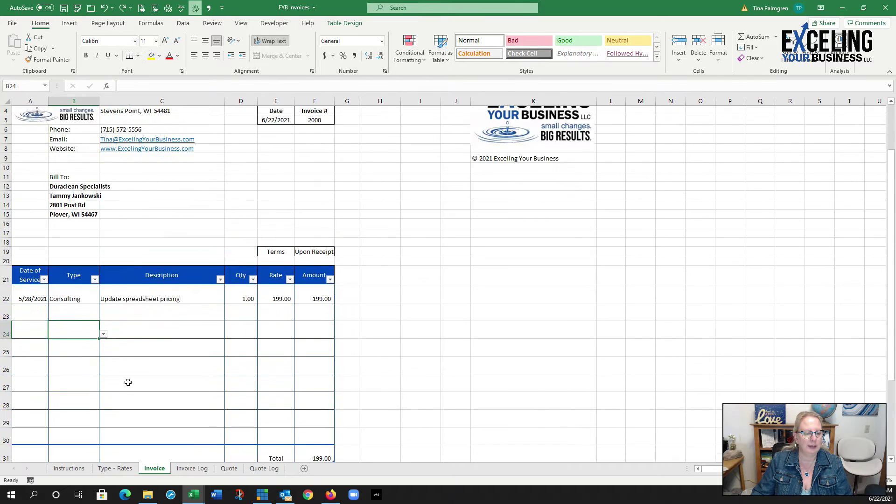
{"action": "scroll", "coordinate": [128, 383], "scroll_direction": "up", "scroll_amount": 1}
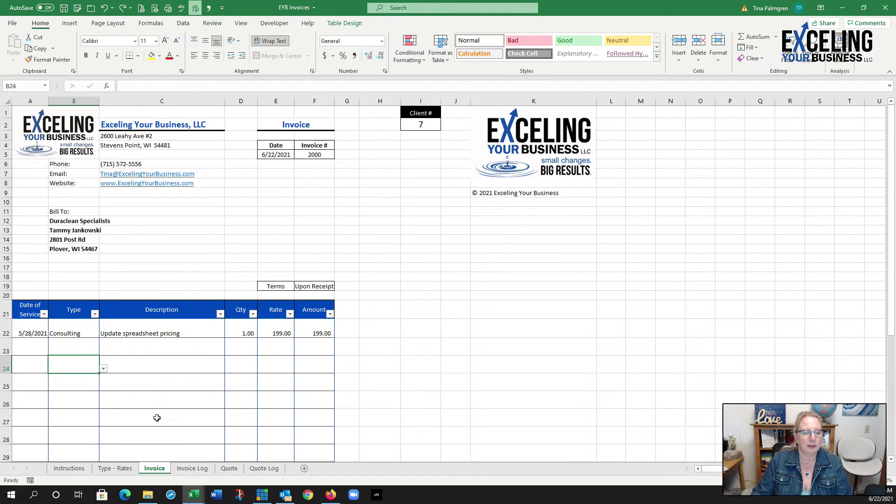
{"action": "left_click", "coordinate": [183, 468]}
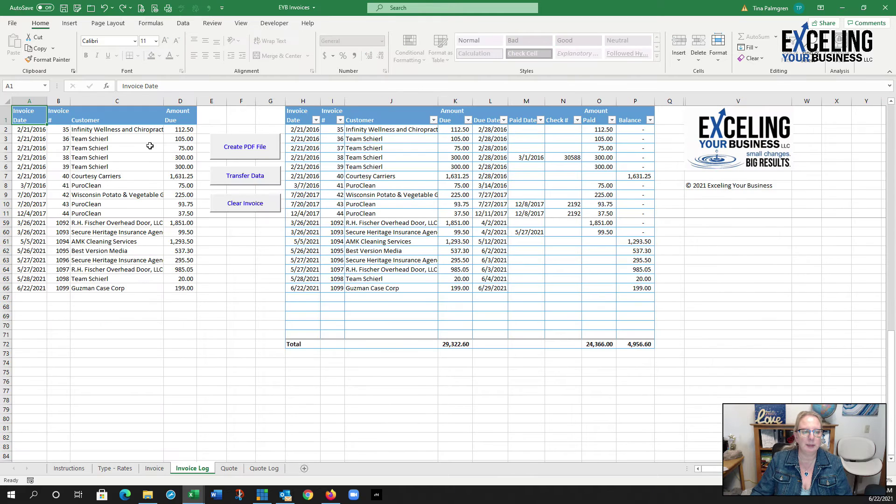
Save invoice 2000 as a PDF in the Invoices folder, transfer it to the log, and clear the form
{"action": "left_click", "coordinate": [240, 152]}
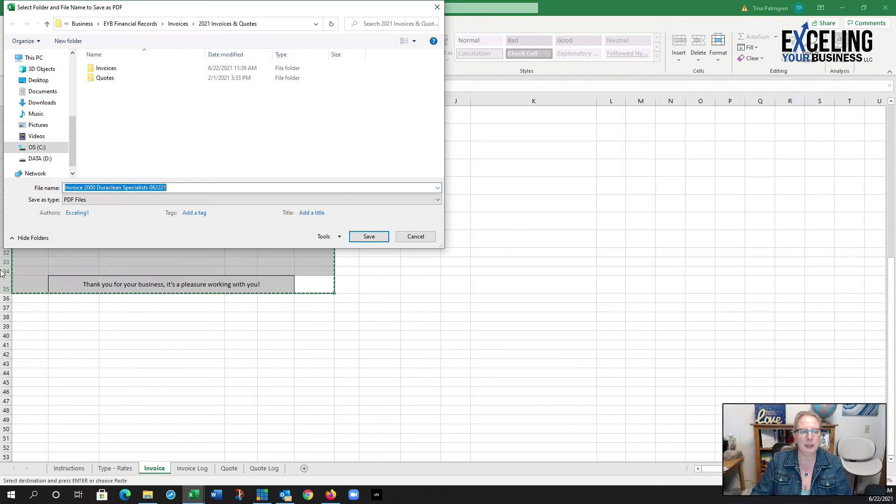
{"action": "left_click", "coordinate": [98, 70]}
{"action": "double_click", "coordinate": [99, 70]}
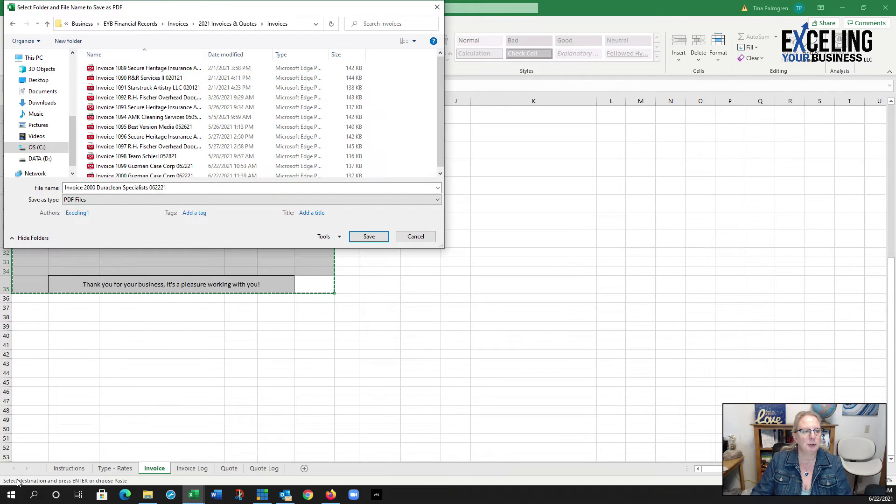
{"action": "scroll", "coordinate": [134, 124], "scroll_direction": "down", "scroll_amount": 1}
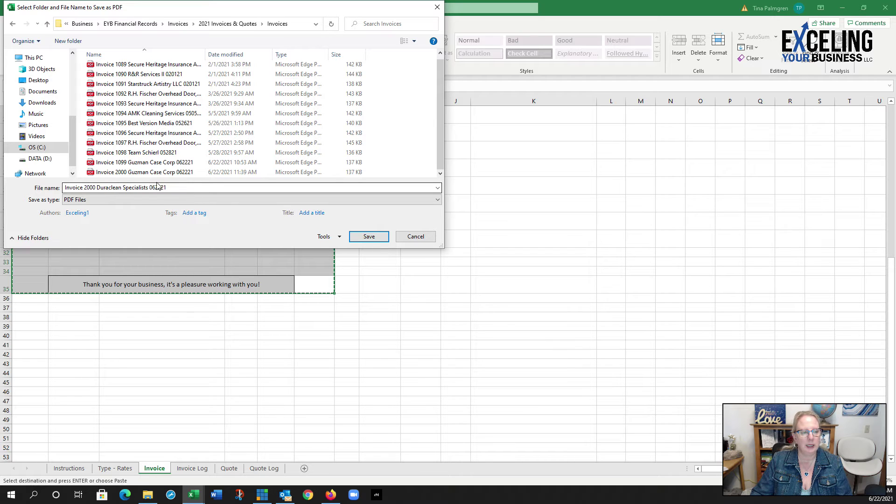
{"action": "left_click", "coordinate": [368, 236]}
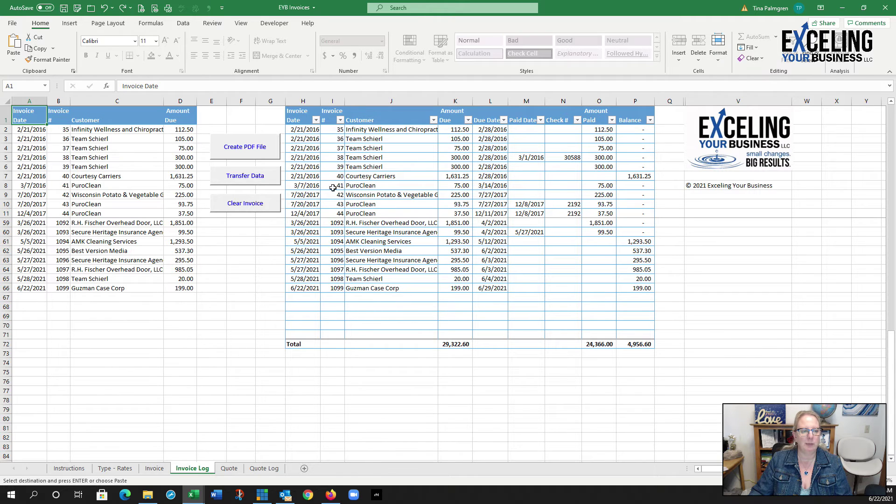
{"action": "left_click", "coordinate": [236, 176]}
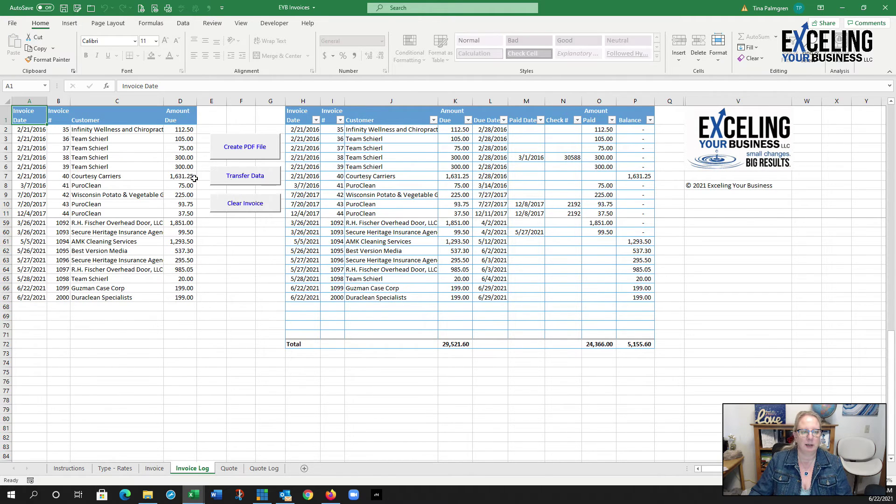
{"action": "left_click", "coordinate": [235, 210]}
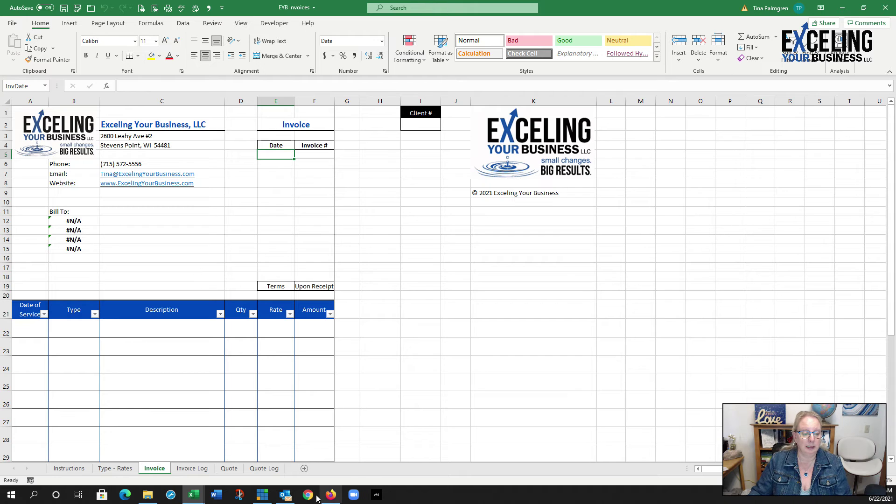
Start a new Outlook email to the Duraclean contact with subject 'Invoice attached'
{"action": "left_click", "coordinate": [284, 498]}
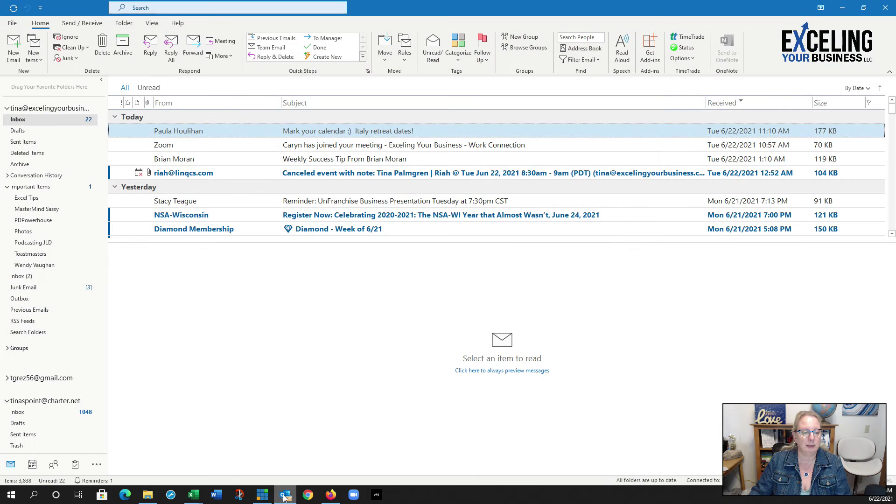
{"action": "left_click", "coordinate": [12, 47]}
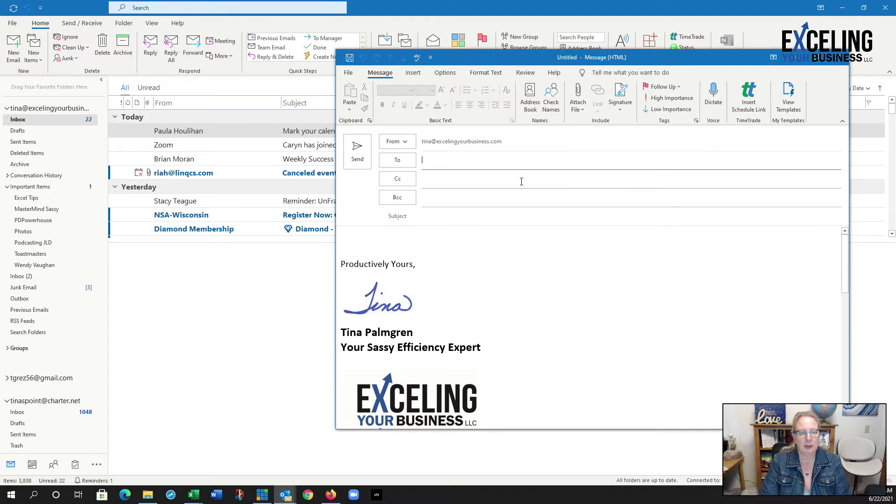
{"action": "type", "text": "ta"}
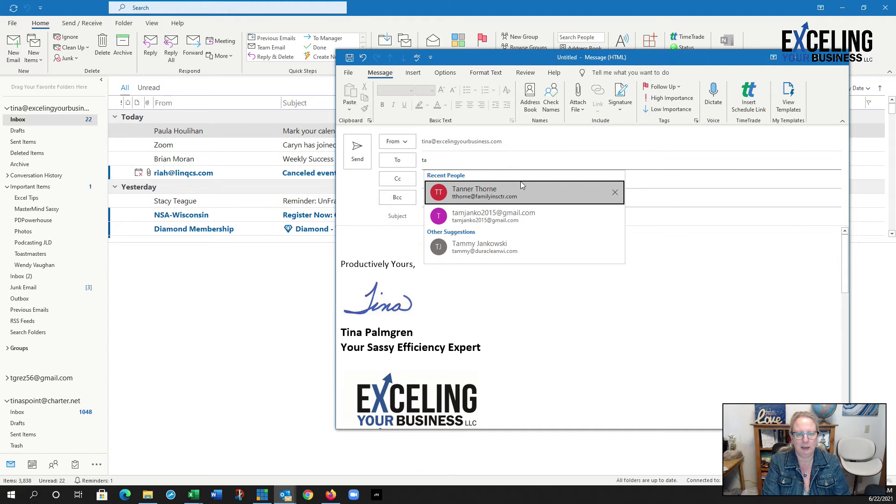
{"action": "left_click", "coordinate": [474, 250]}
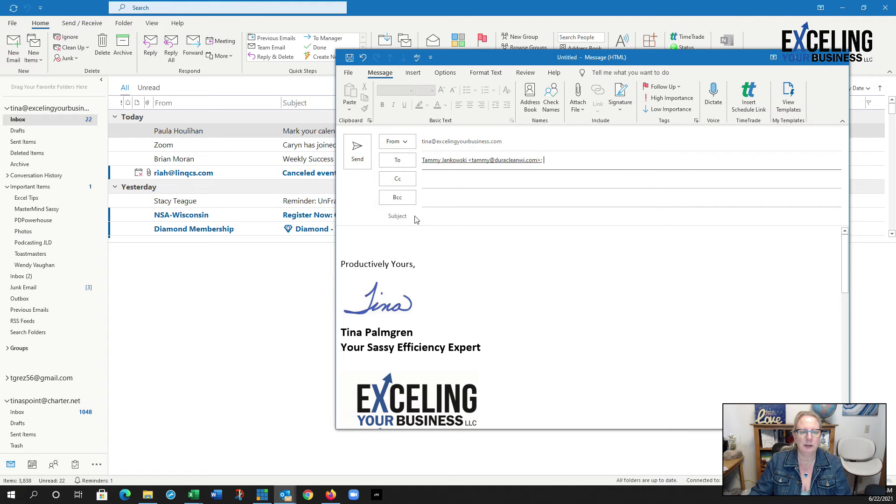
{"action": "left_click", "coordinate": [448, 216]}
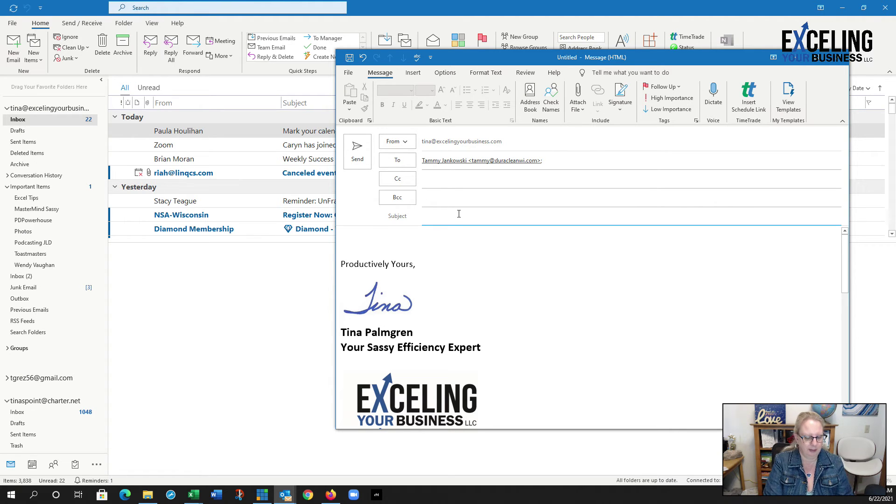
{"action": "type", "text": "Invoic"}
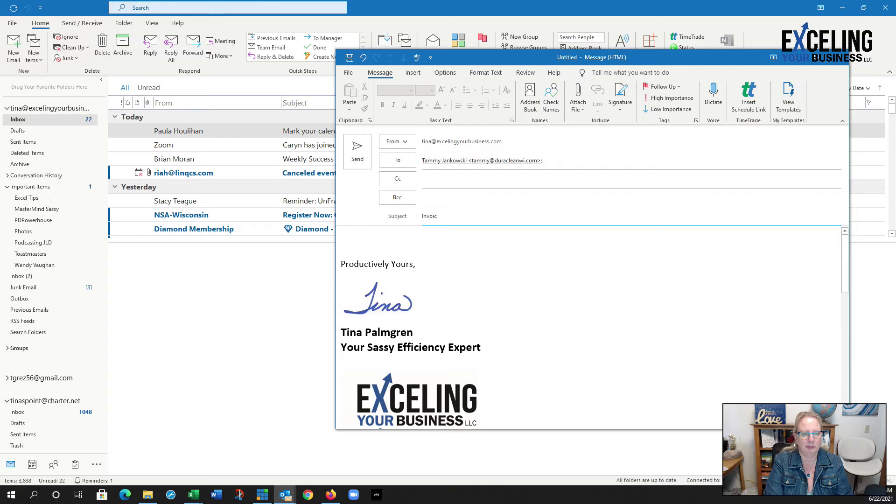
{"action": "type", "text": "e attache"}
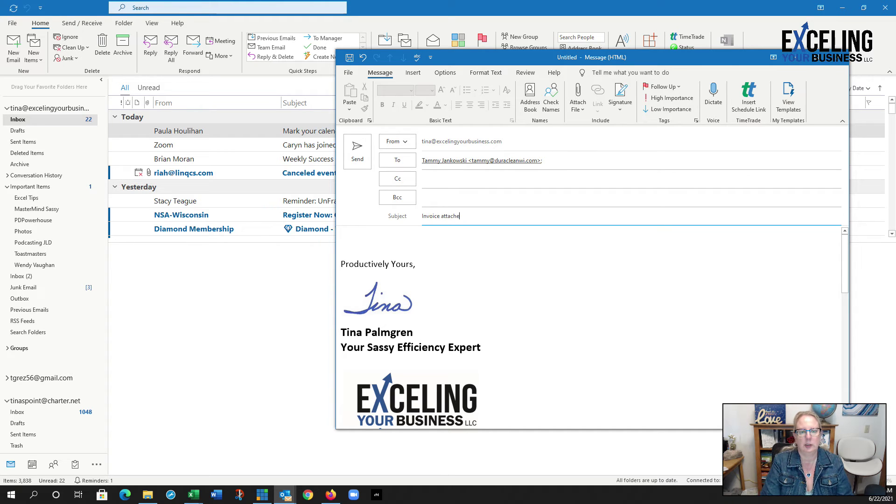
{"action": "type", "text": "d"}
Insert the Invoices signature and type a greeting to the contact on the first line
{"action": "left_click", "coordinate": [620, 100]}
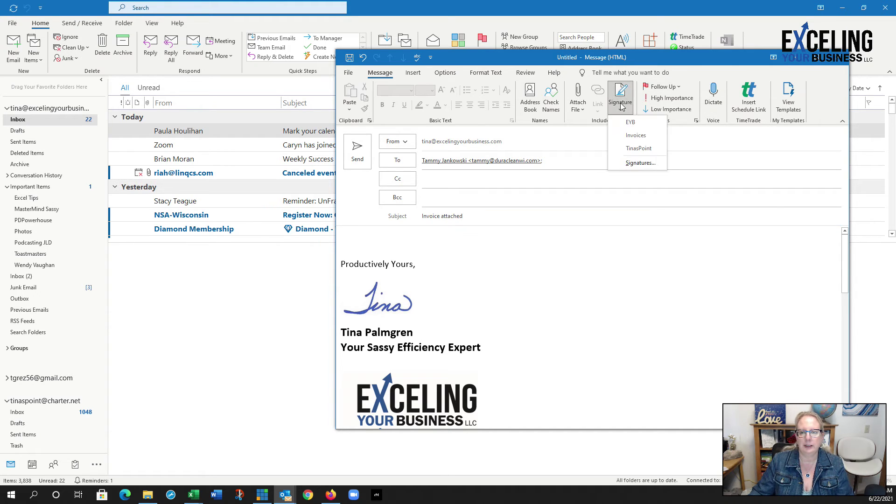
{"action": "left_click", "coordinate": [636, 135]}
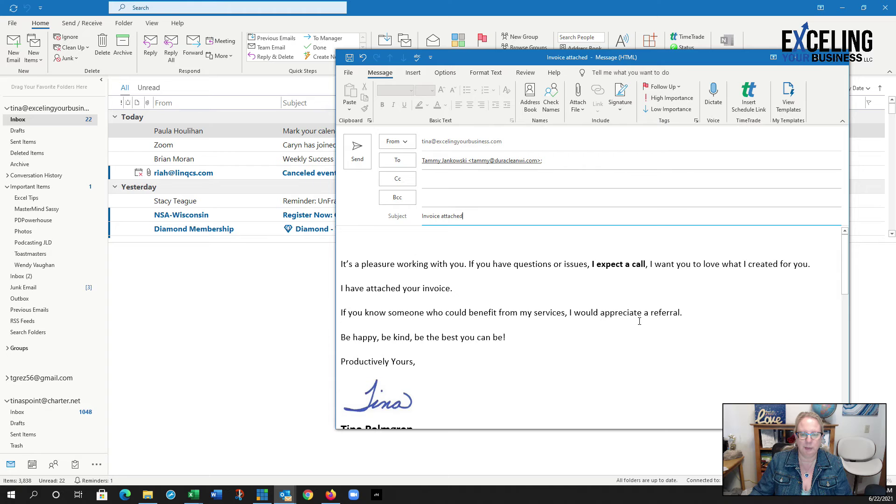
{"action": "left_click", "coordinate": [365, 243]}
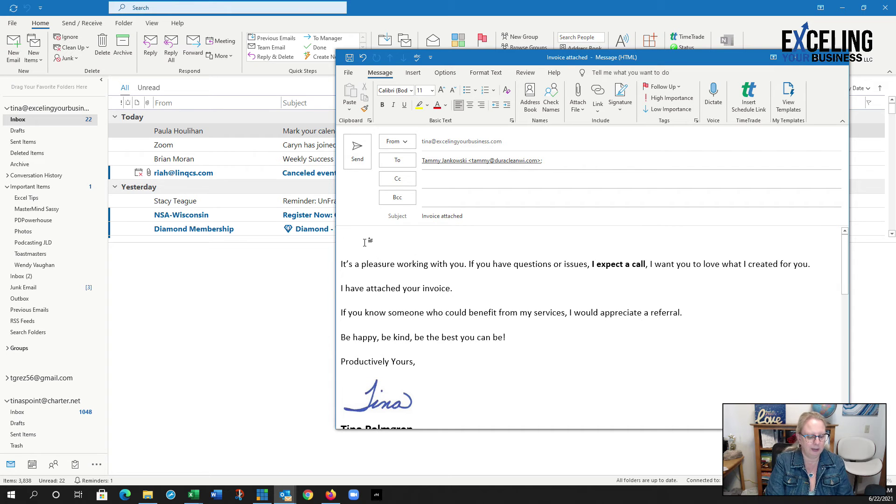
{"action": "type", "text": "Hi Tammy"}
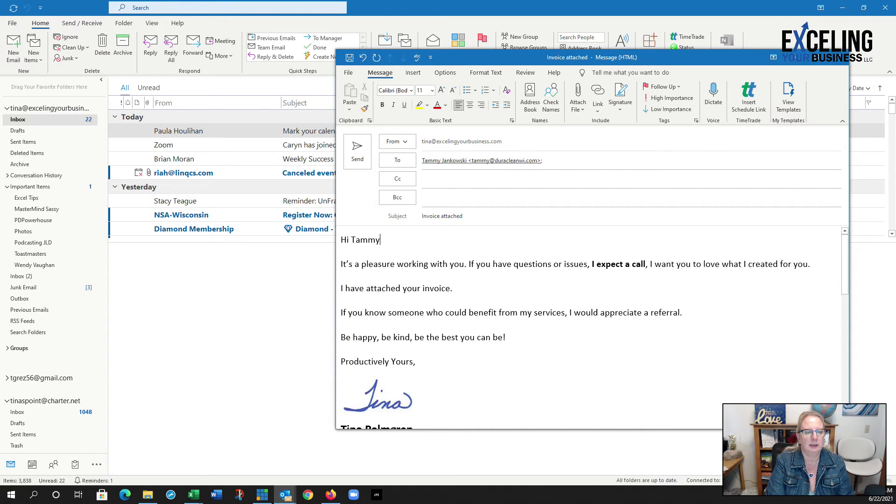
{"action": "type", "text": ","}
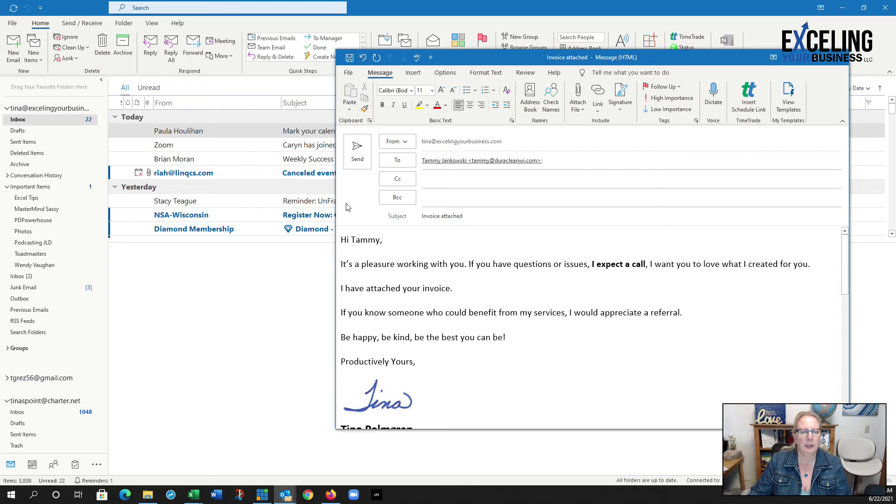
Attach the recent invoice PDF and open the attachment to check it
{"action": "left_click", "coordinate": [577, 96]}
{"action": "left_click", "coordinate": [621, 142]}
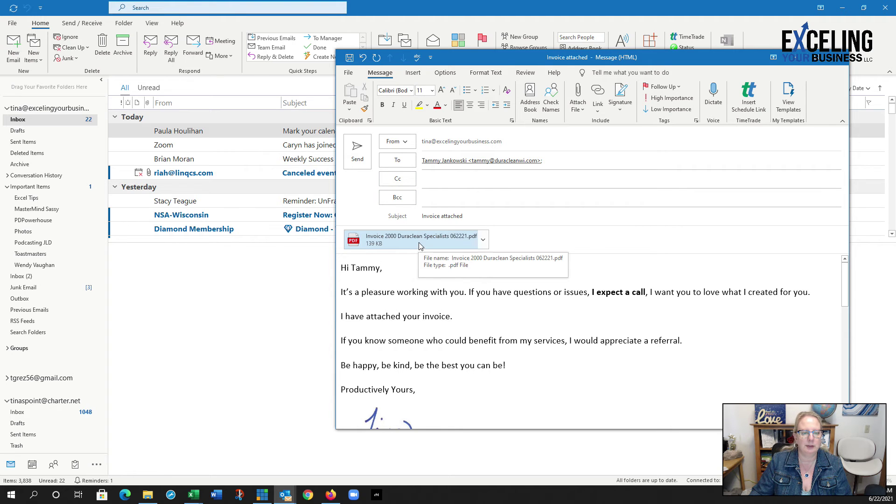
{"action": "left_click", "coordinate": [419, 243]}
{"action": "double_click", "coordinate": [419, 242]}
Review the invoice PDF in Edge, then close Edge
{"action": "left_click", "coordinate": [531, 267]}
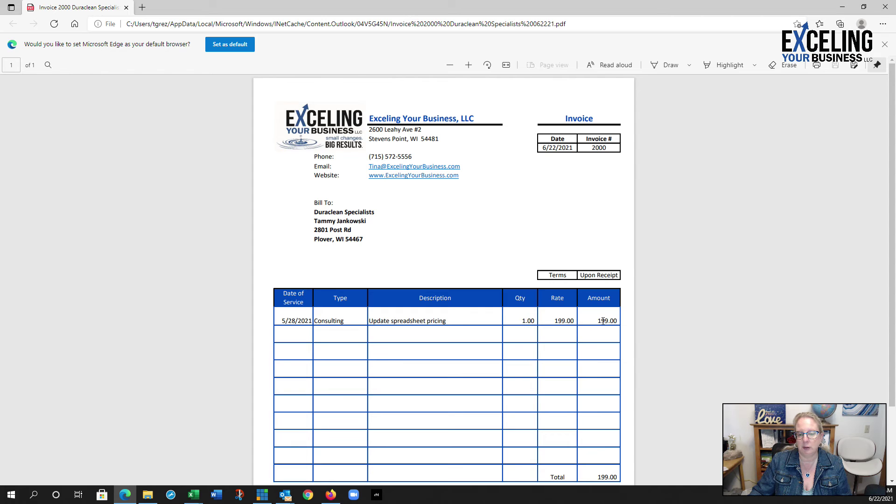
{"action": "scroll", "coordinate": [587, 325], "scroll_direction": "down", "scroll_amount": 2}
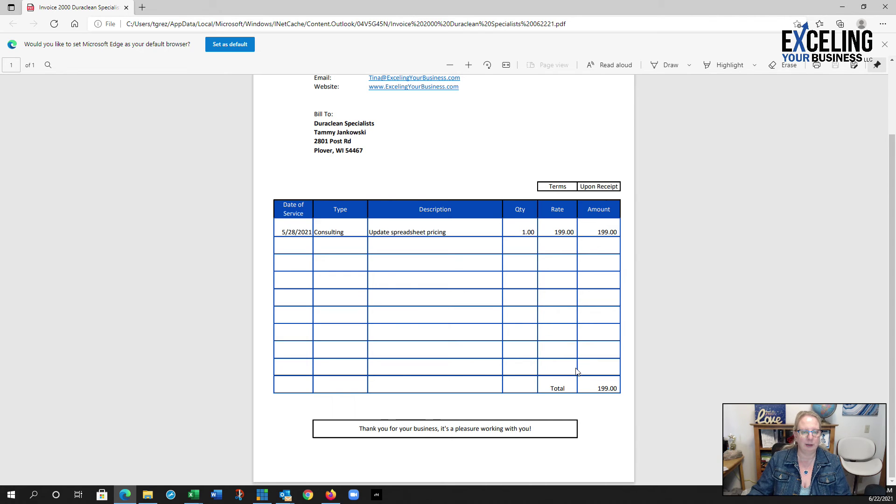
{"action": "scroll", "coordinate": [577, 356], "scroll_direction": "up", "scroll_amount": 2}
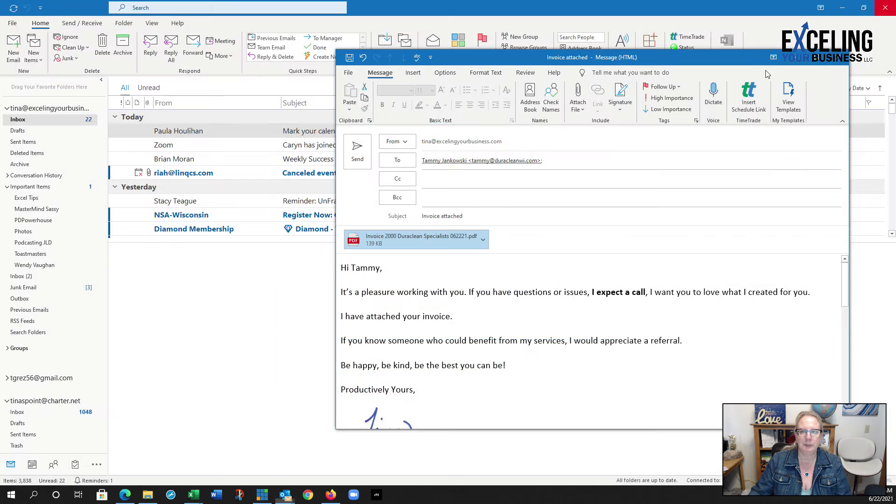
{"action": "left_click", "coordinate": [886, 7]}
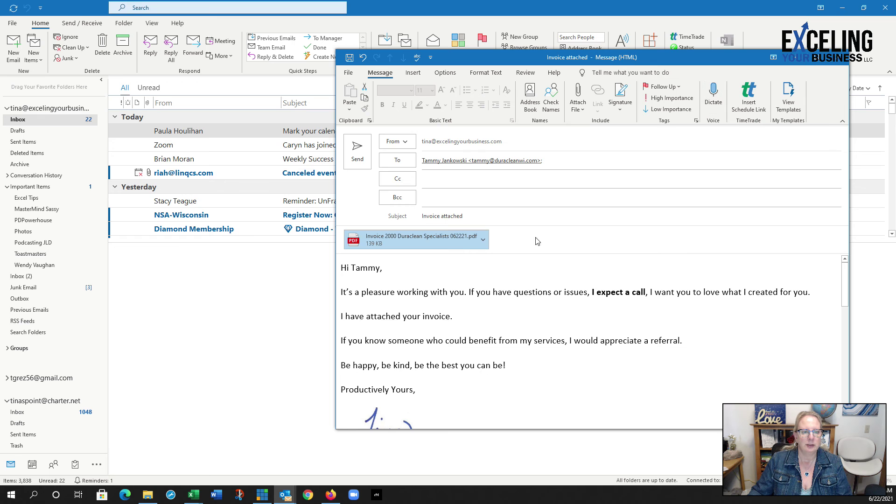
Discard the draft email without saving and minimize Outlook
{"action": "left_click", "coordinate": [843, 61]}
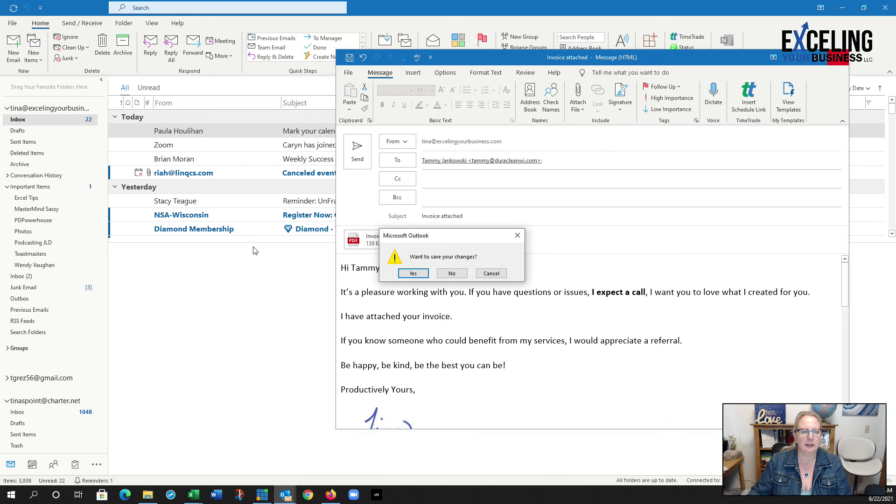
{"action": "left_click", "coordinate": [450, 275]}
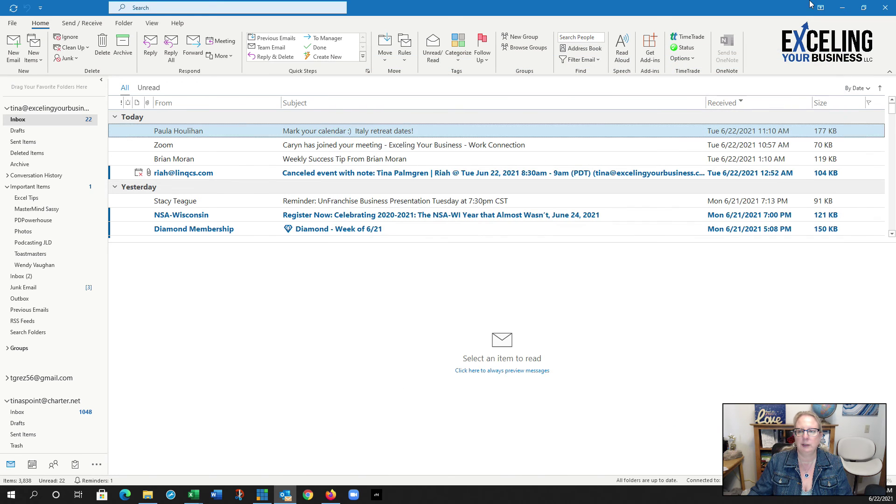
{"action": "left_click", "coordinate": [842, 7]}
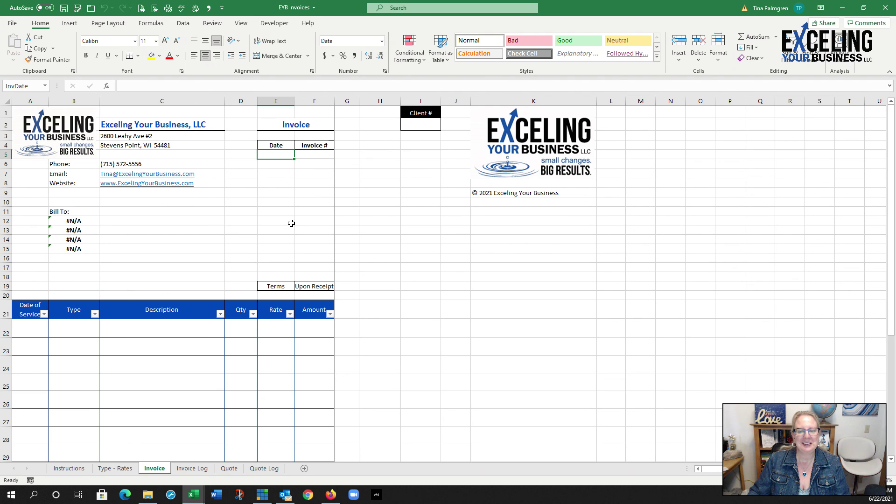
{"action": "key", "text": "alt+Tab"}
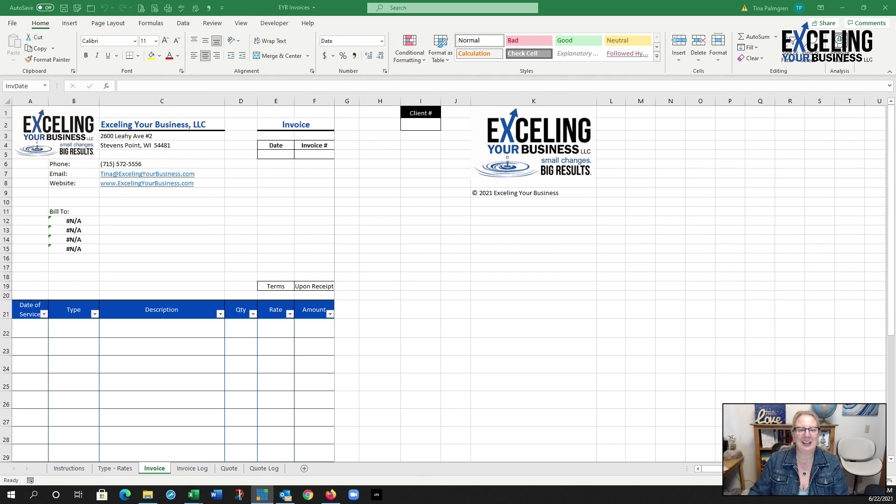